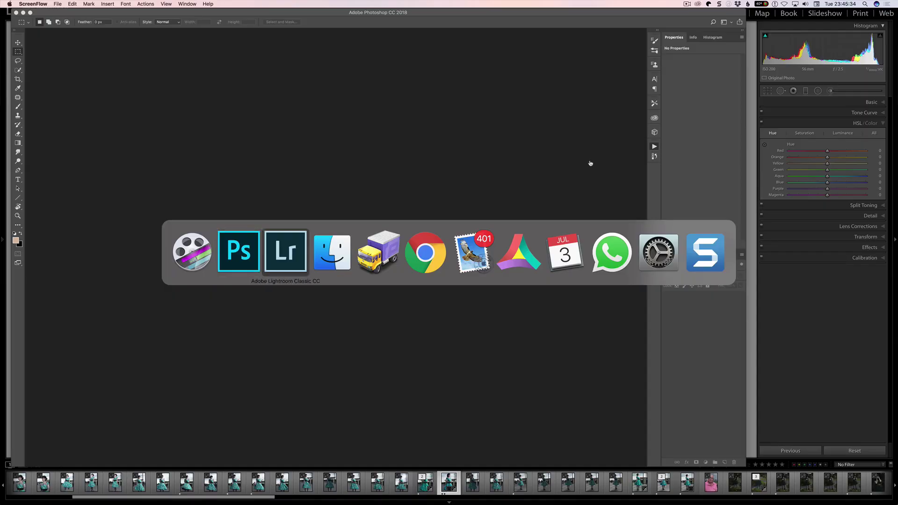
- Switch to Lightroom Classic's Develop module showing the portrait DSCF6974.RAF
key(super+Tab)
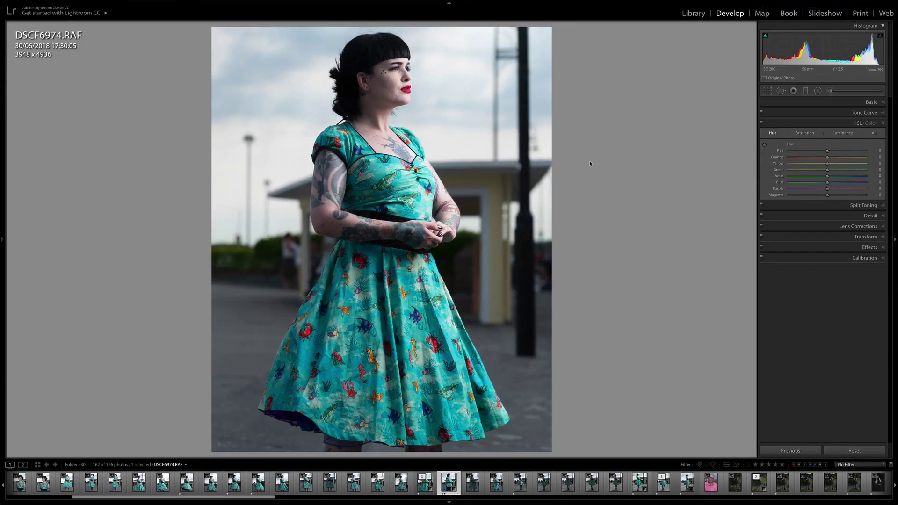
- Change the profile from Adobe Standard to Adobe Monochrome, then expand Split Toning
click(864, 104)
click(810, 125)
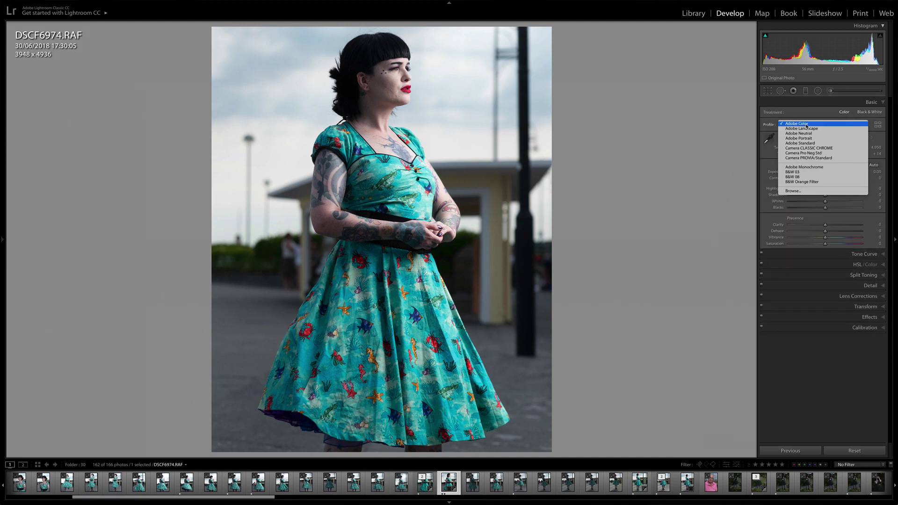
click(811, 144)
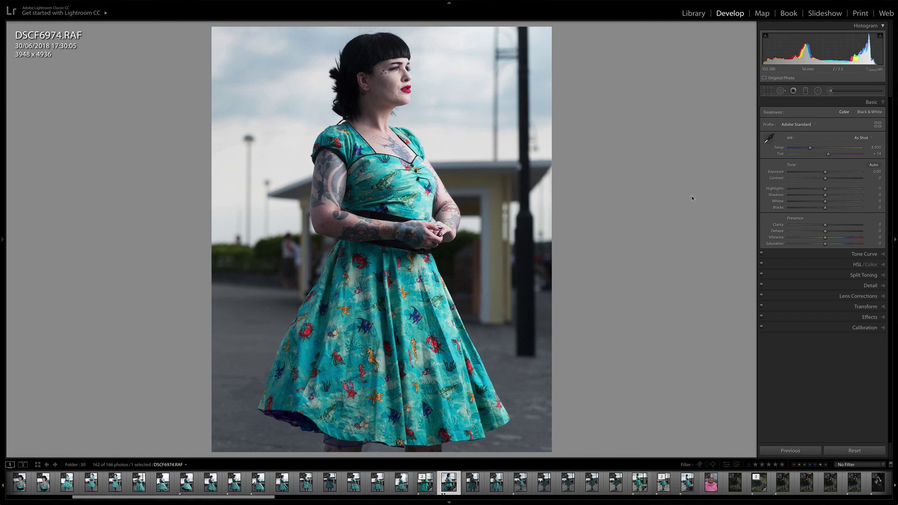
click(808, 127)
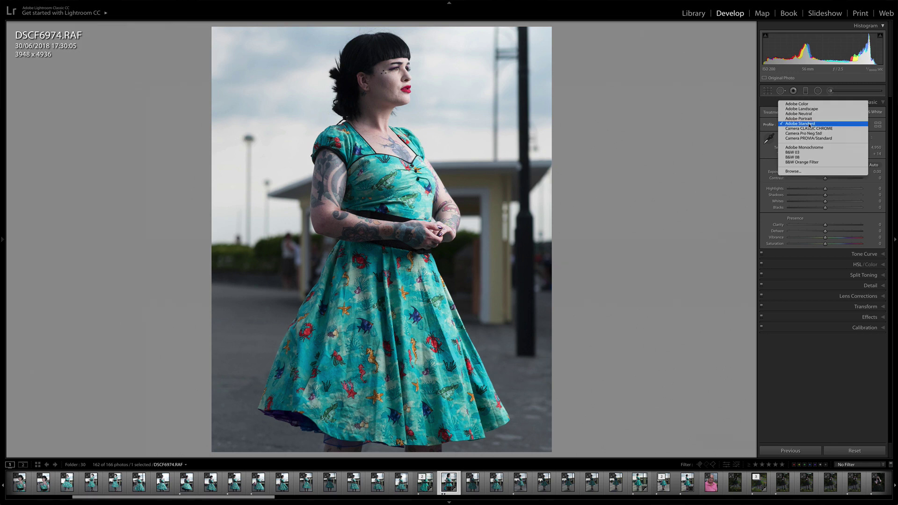
click(805, 147)
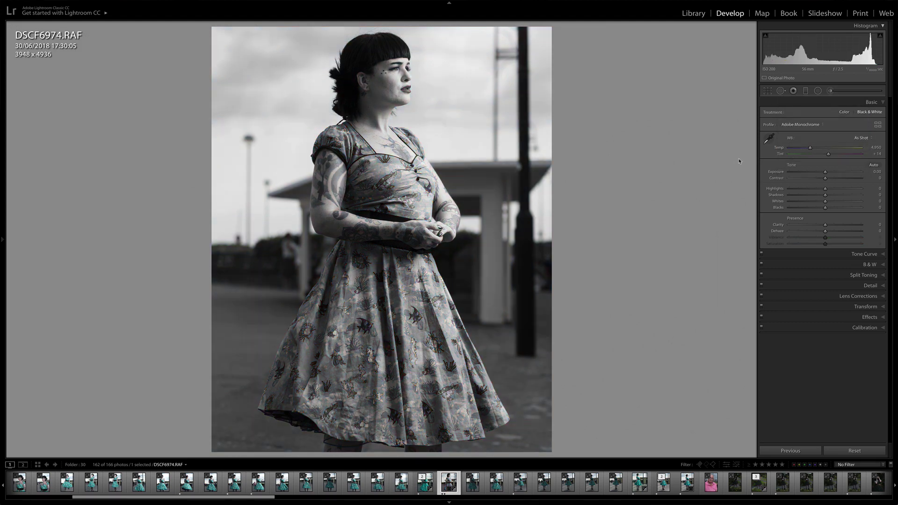
click(859, 276)
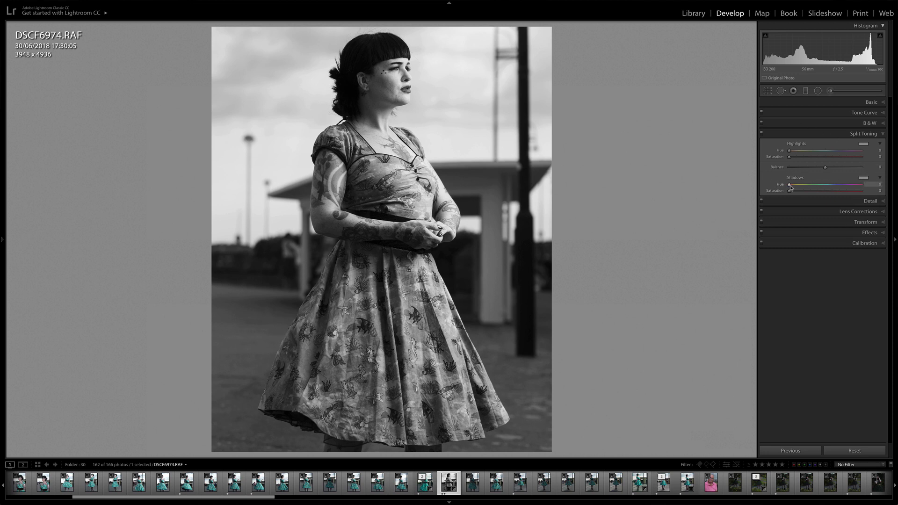
- Set the Split Toning shadows to hue 23 and saturation 11
drag(790, 188, 793, 187)
mouse_move(789, 191)
mouse_down()
mouse_move(866, 195)
mouse_move(765, 192)
mouse_move(797, 193)
mouse_up()
key(alt)
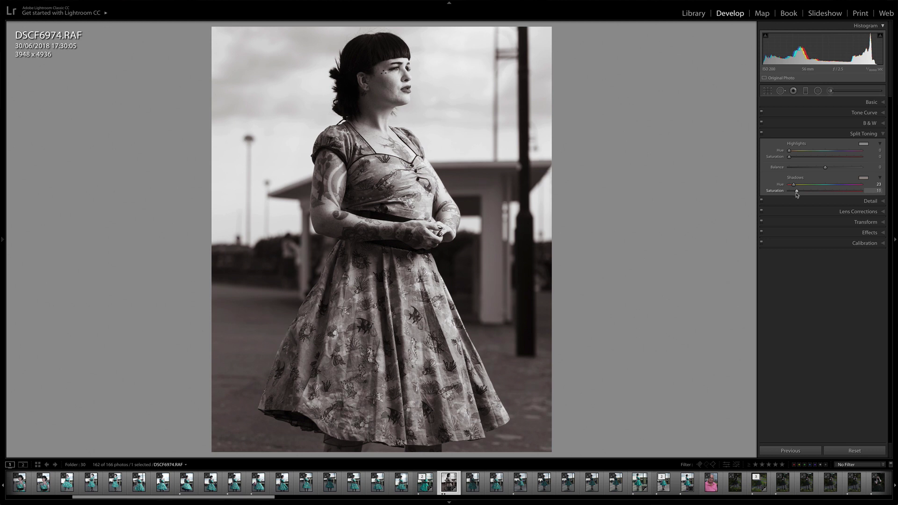
- Compare split toning off and on, save metadata to the sidecar file, and switch to Finder
click(762, 134)
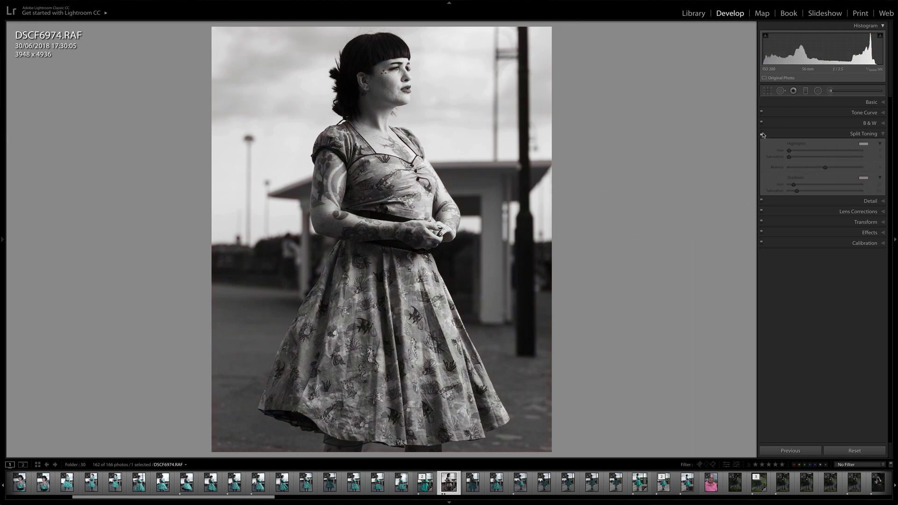
click(762, 134)
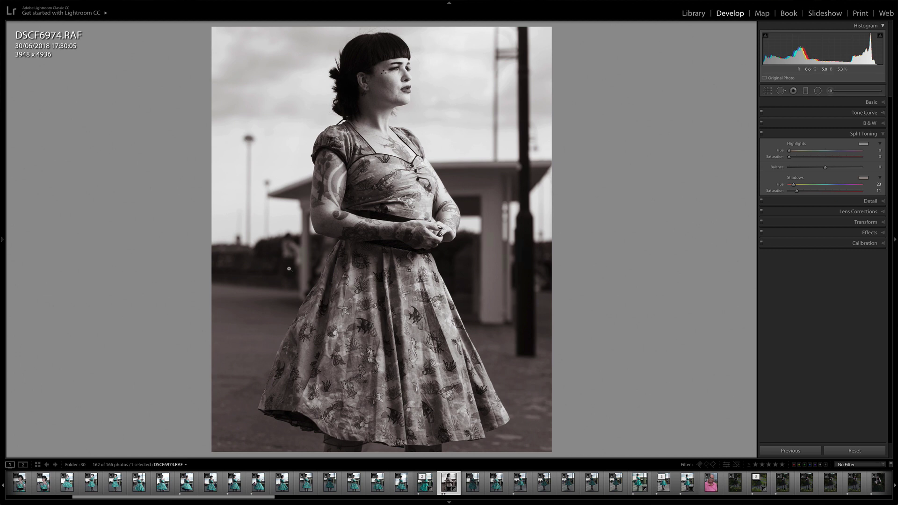
key(super+s)
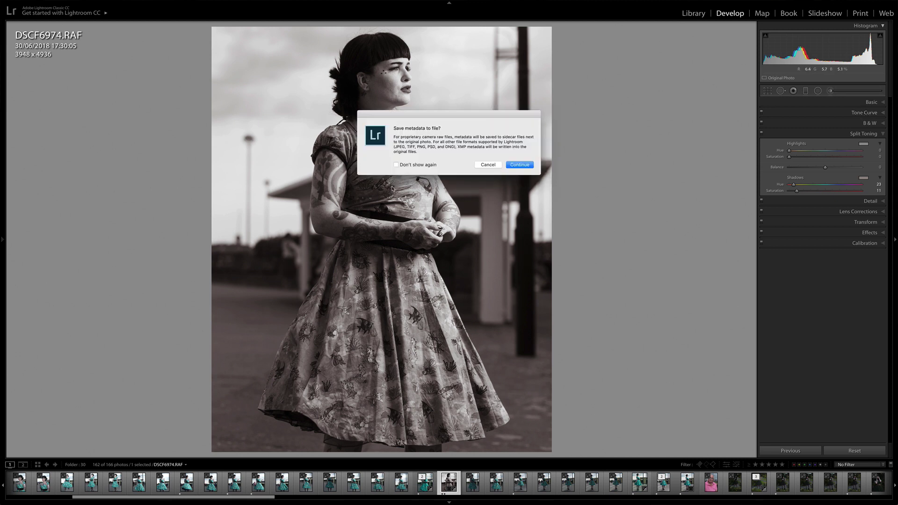
click(513, 167)
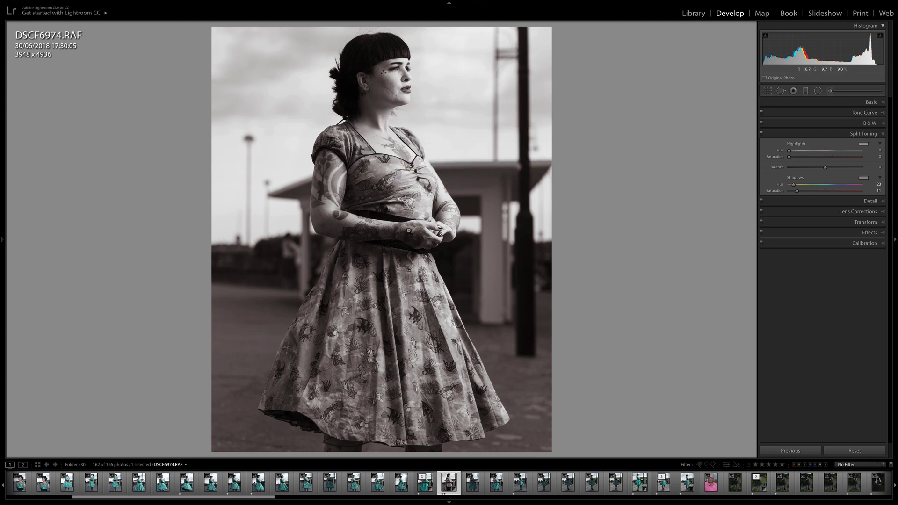
key(super+Tab)
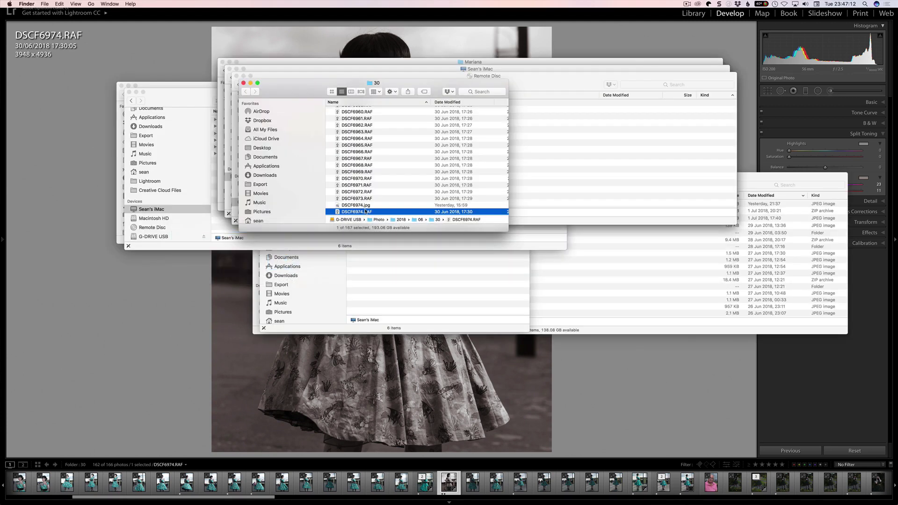
- Open DSCF6974.RAF in Camera Raw and start a New Profile from the Presets tab
double_click(364, 213)
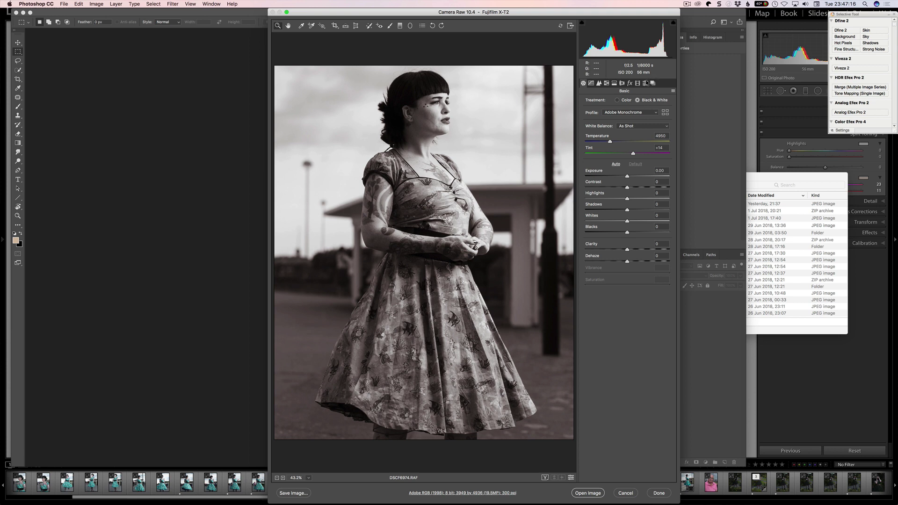
click(645, 83)
click(661, 479)
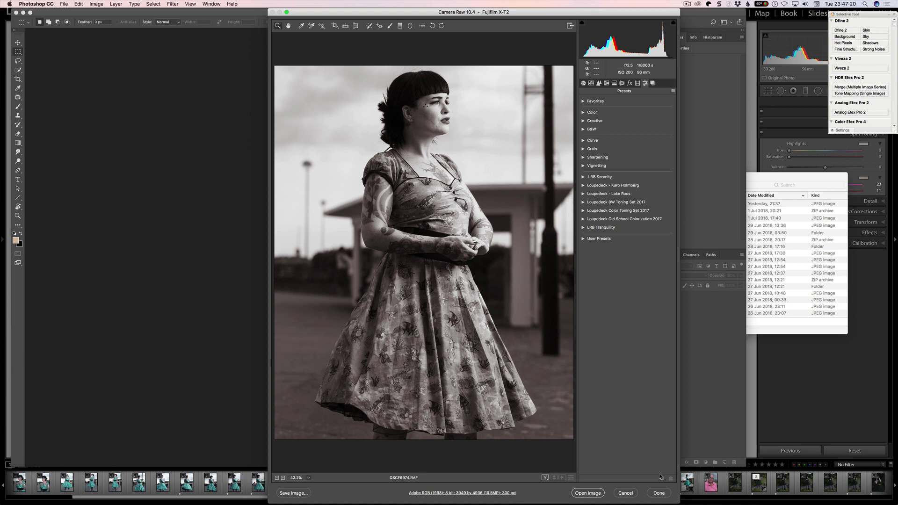
key(alt)
alt+click(661, 479)
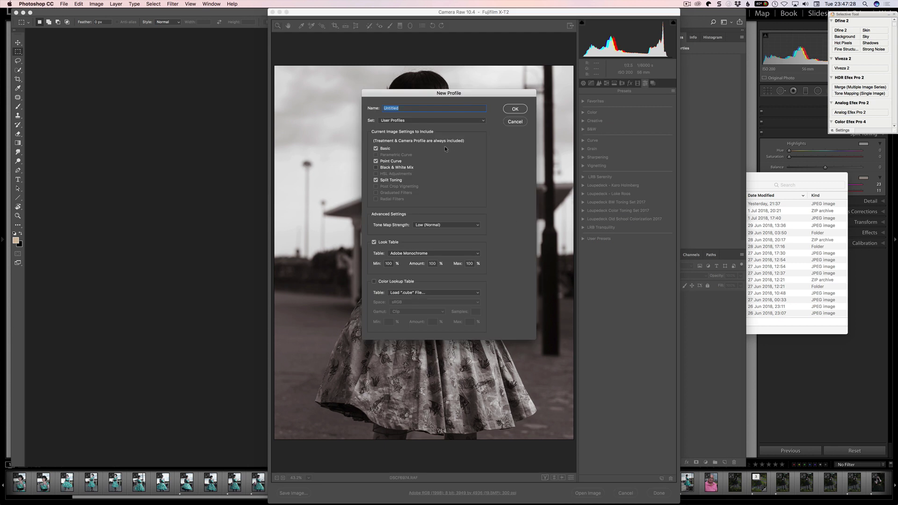
- Save the profile as 'Sean Sepia' in the LRB Prolific set and cancel out of Camera Raw
text(Sean Sepia)
click(431, 121)
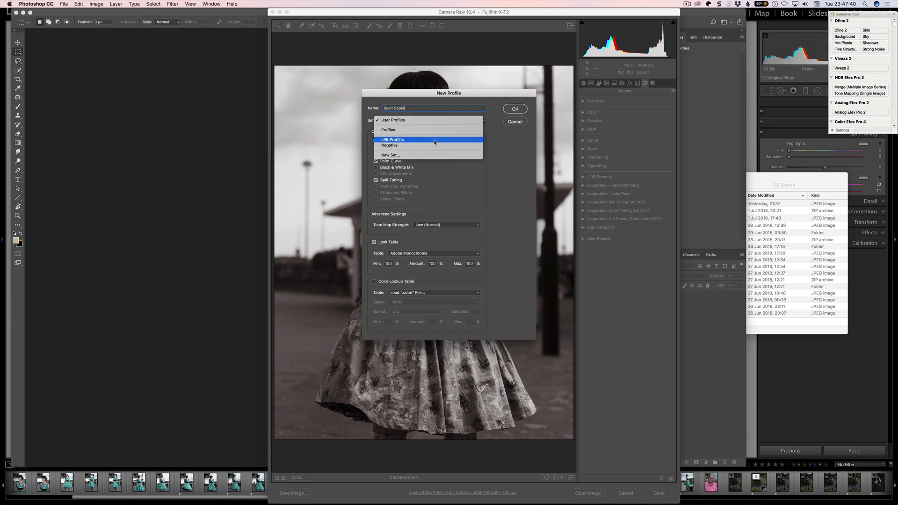
click(439, 140)
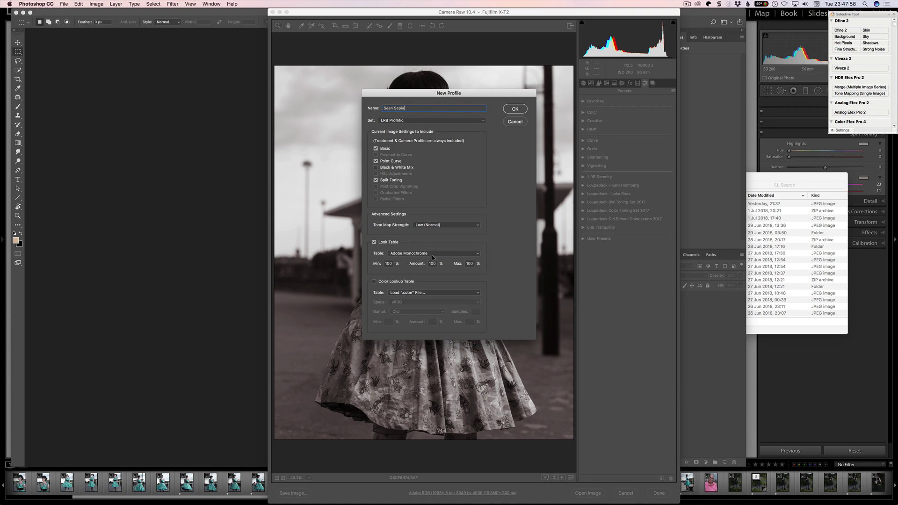
click(515, 109)
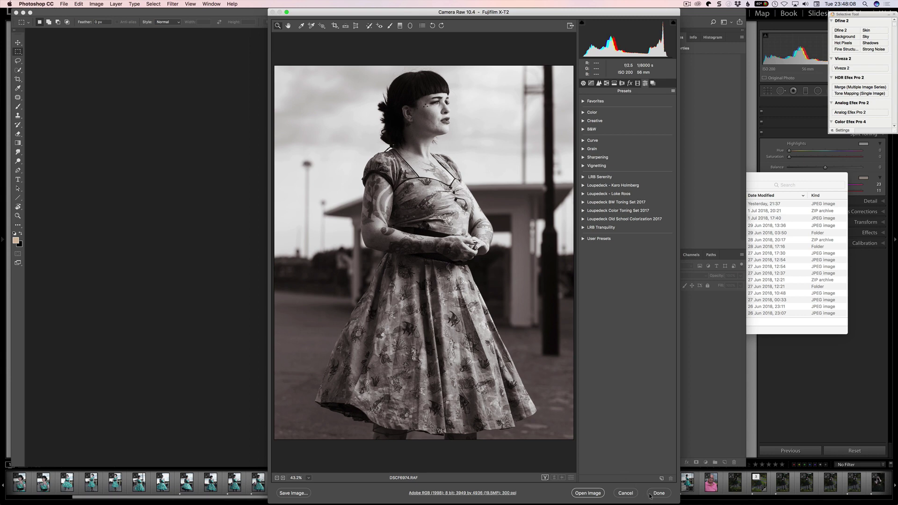
click(624, 492)
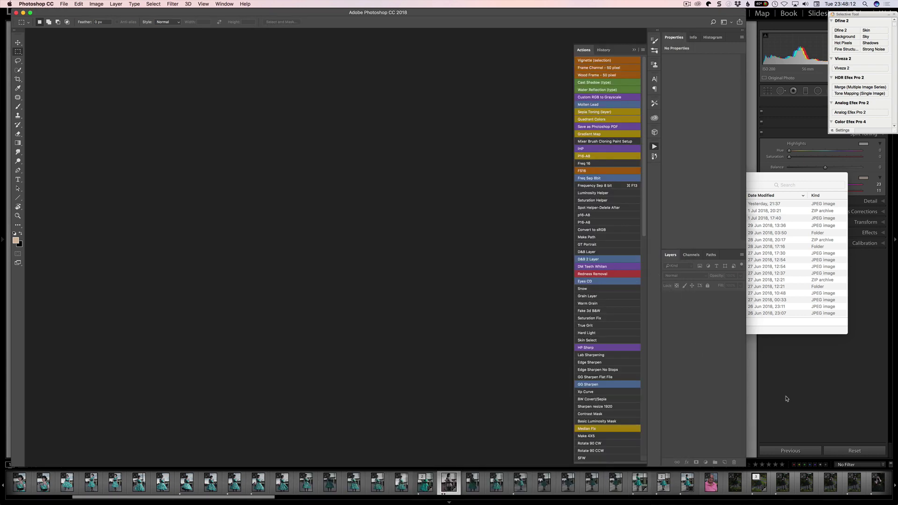
- Return to Lightroom and open the profile browser from the Basic panel
click(425, 482)
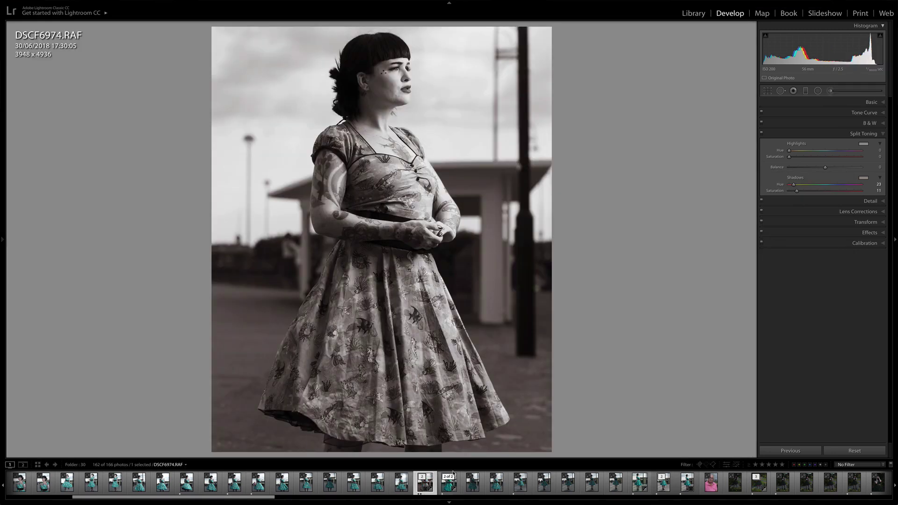
click(871, 102)
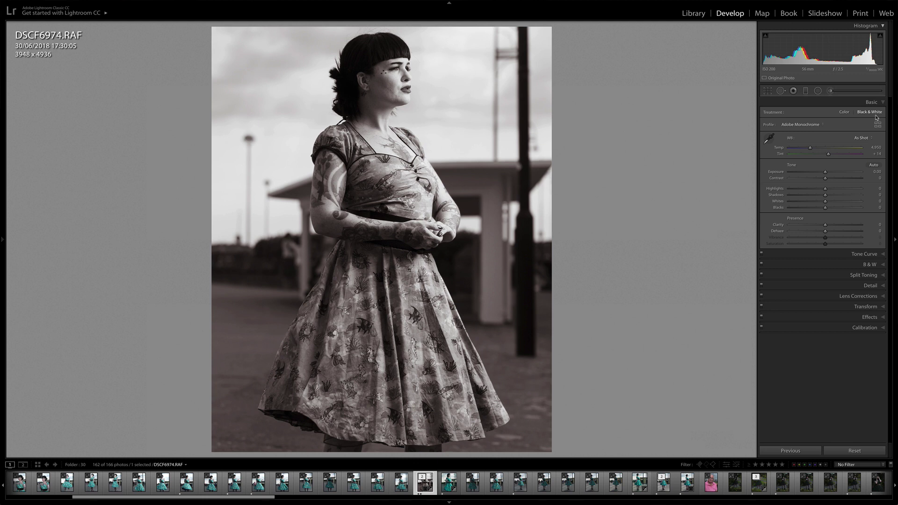
click(878, 125)
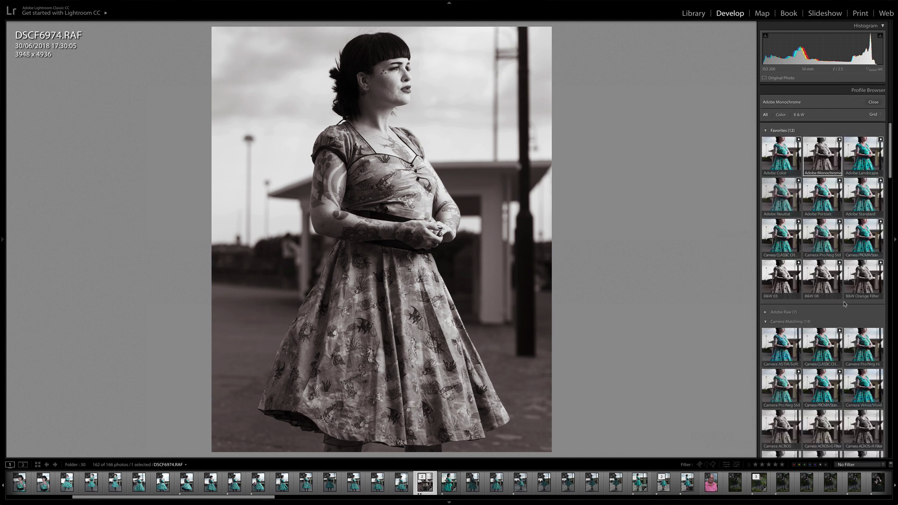
- Collapse the Camera Matching and Prolost profile groups and try the Cregg profile in LRB Profilic
click(765, 322)
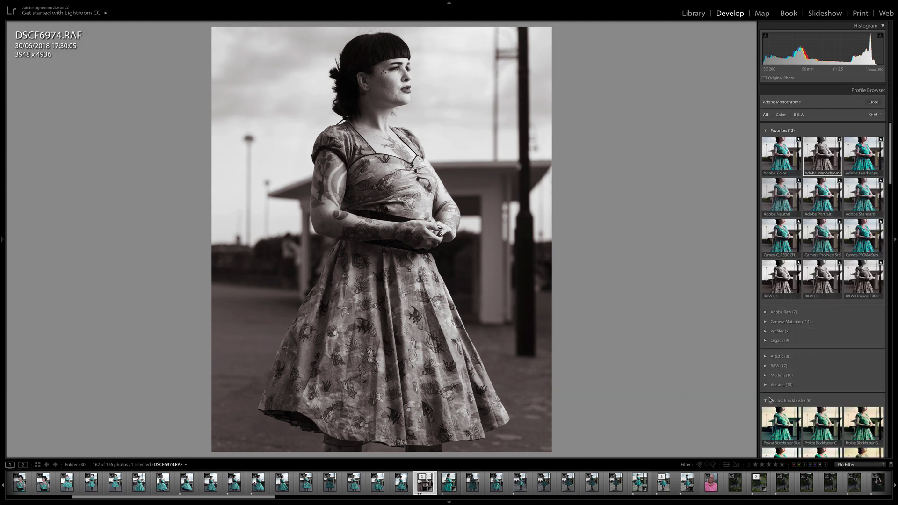
click(766, 402)
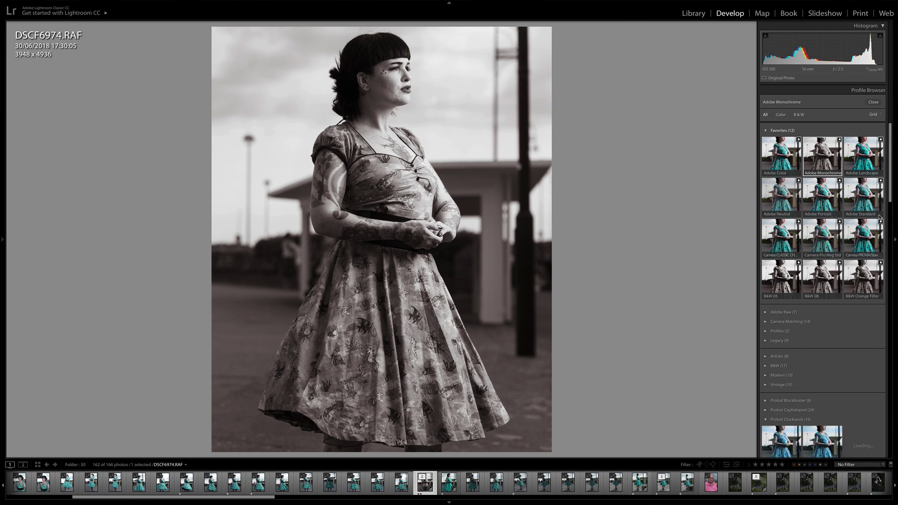
scroll(826, 284, down, 3)
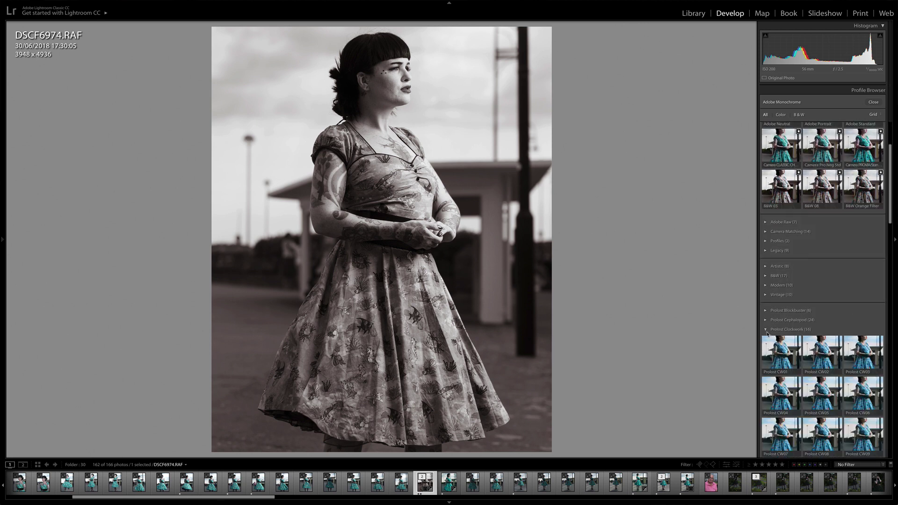
scroll(878, 225, down, 1)
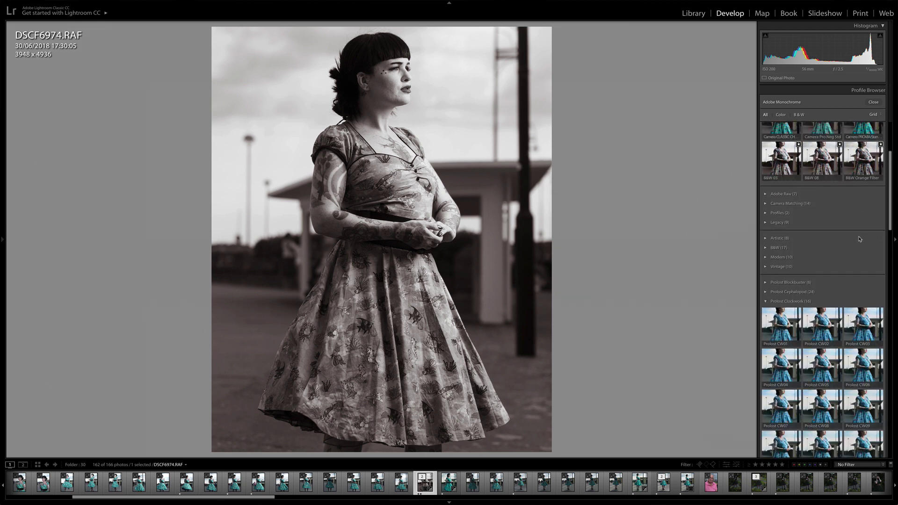
click(766, 302)
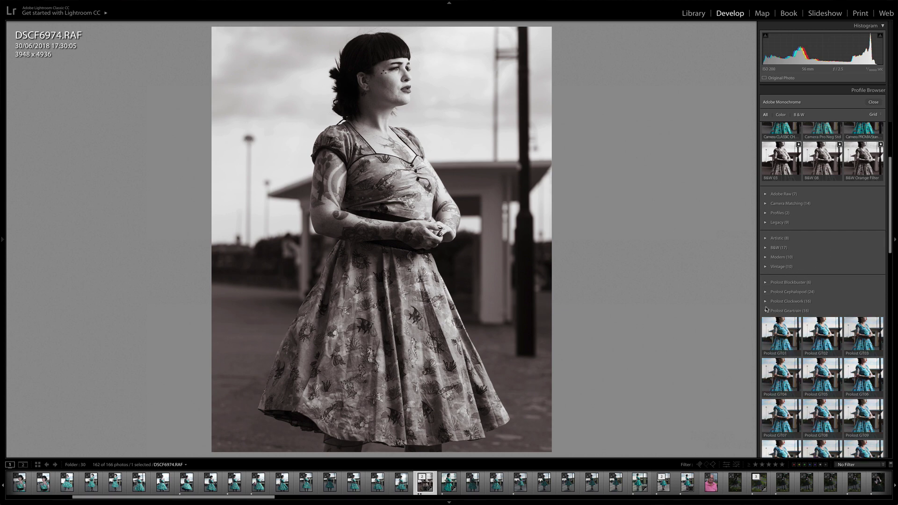
click(765, 310)
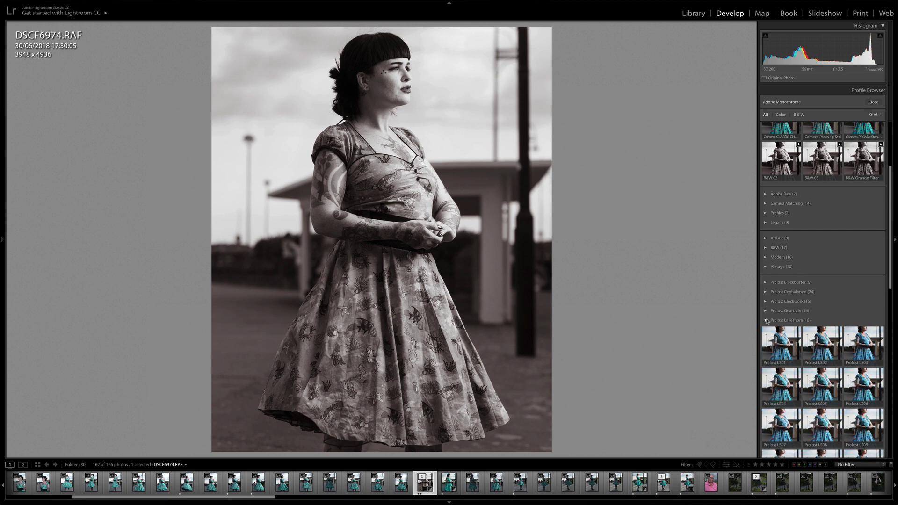
click(765, 321)
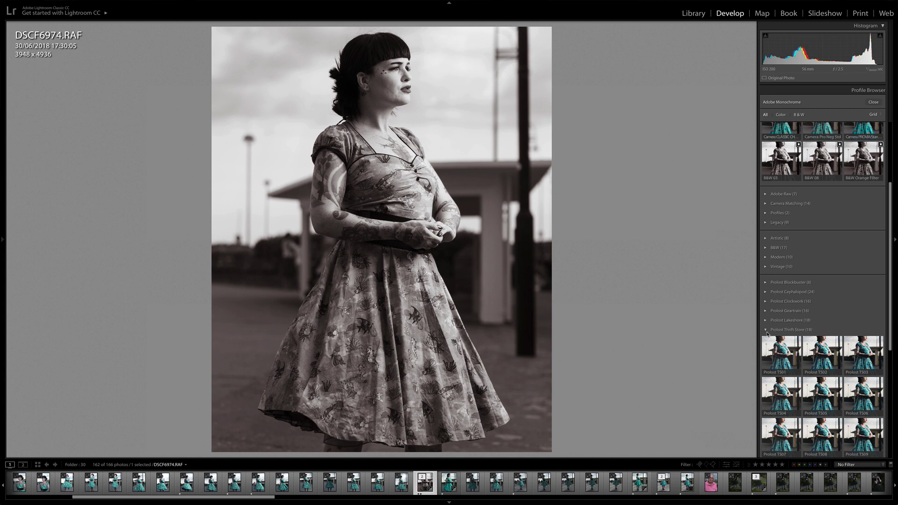
drag(891, 273, 890, 304)
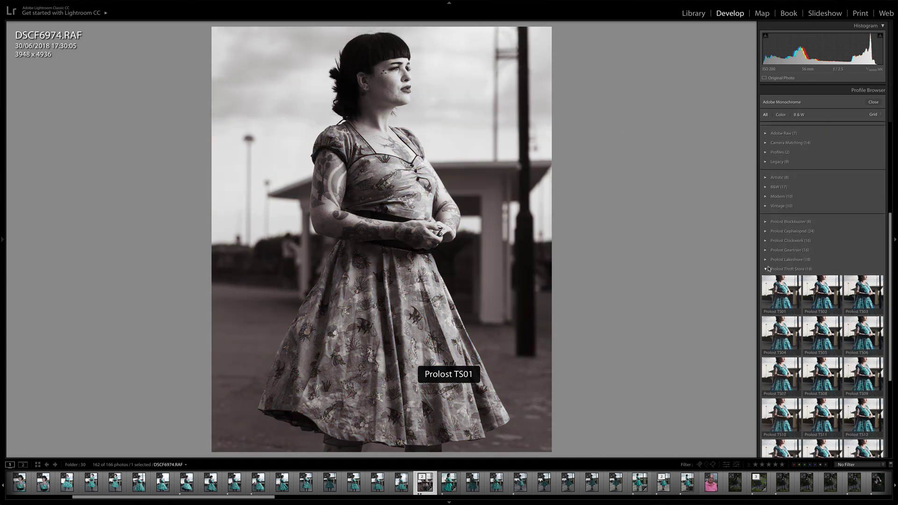
click(766, 269)
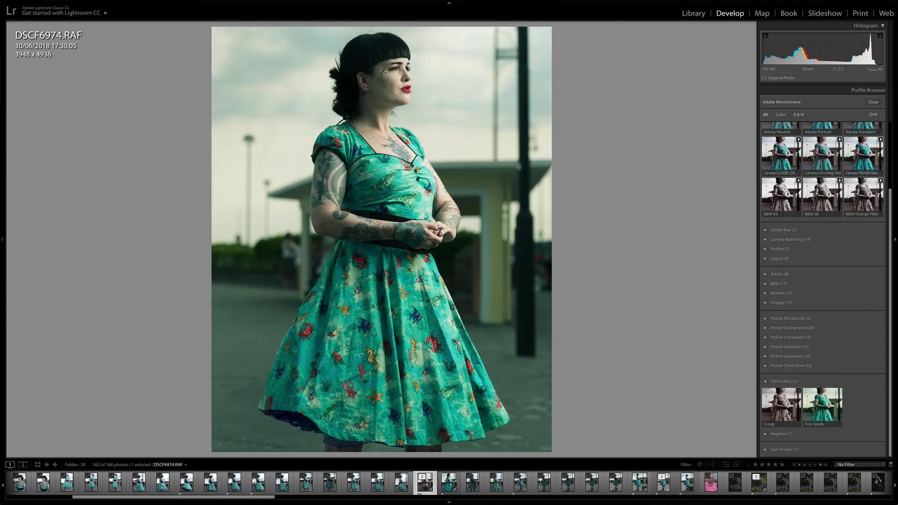
click(780, 405)
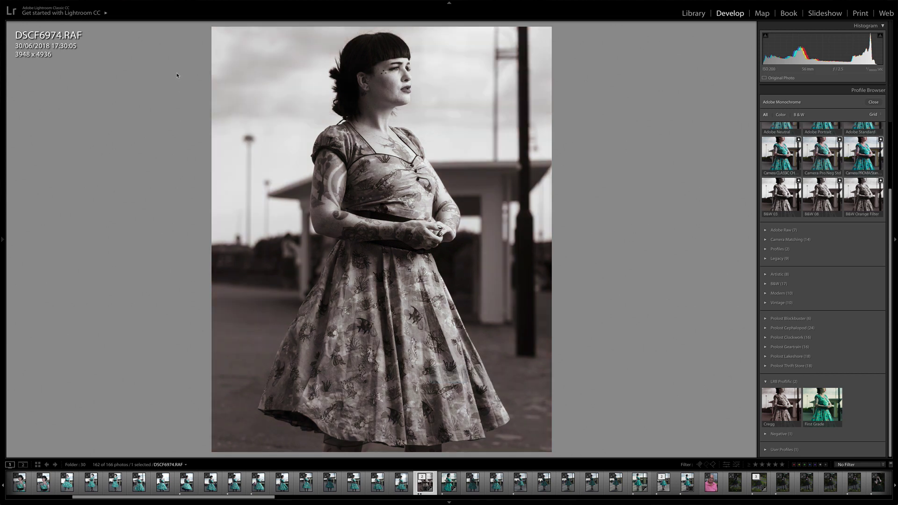
- Relaunch Lightroom with LRRelaunch, apply the Sean Sepia profile, and expand Split Toning
click(230, 4)
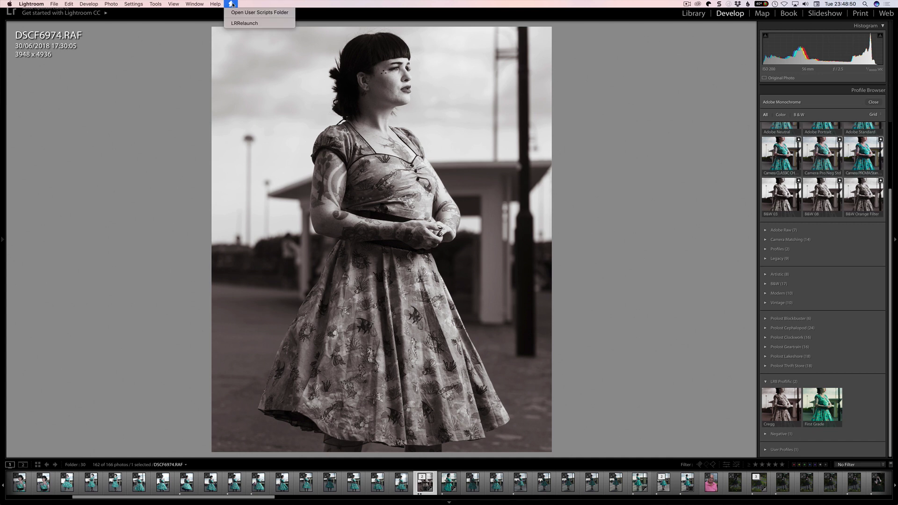
click(255, 24)
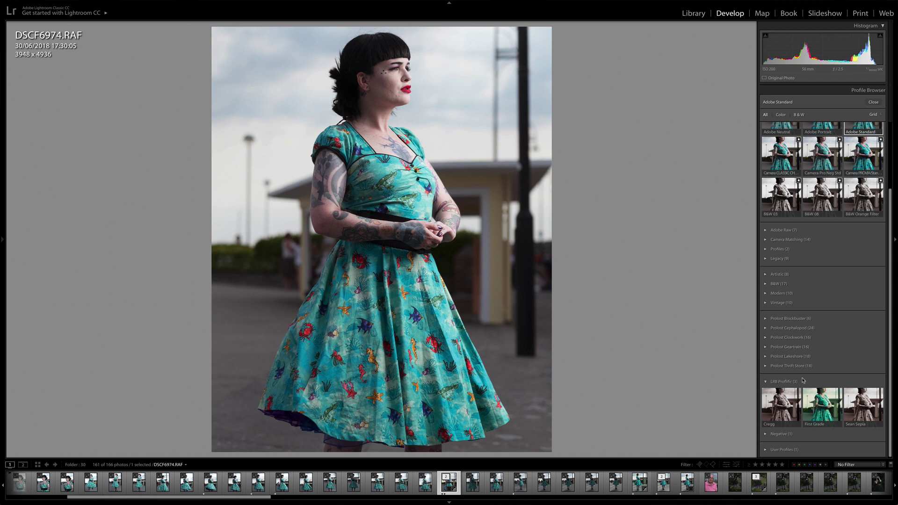
click(864, 402)
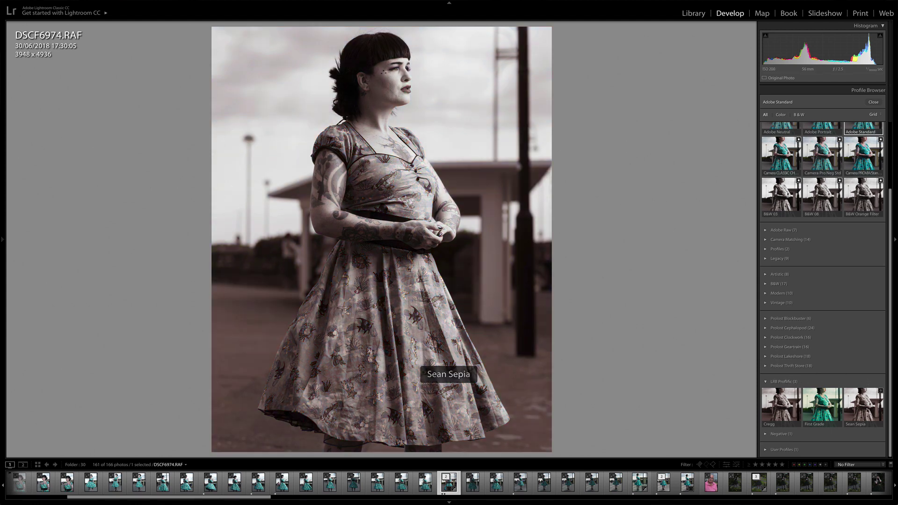
click(864, 410)
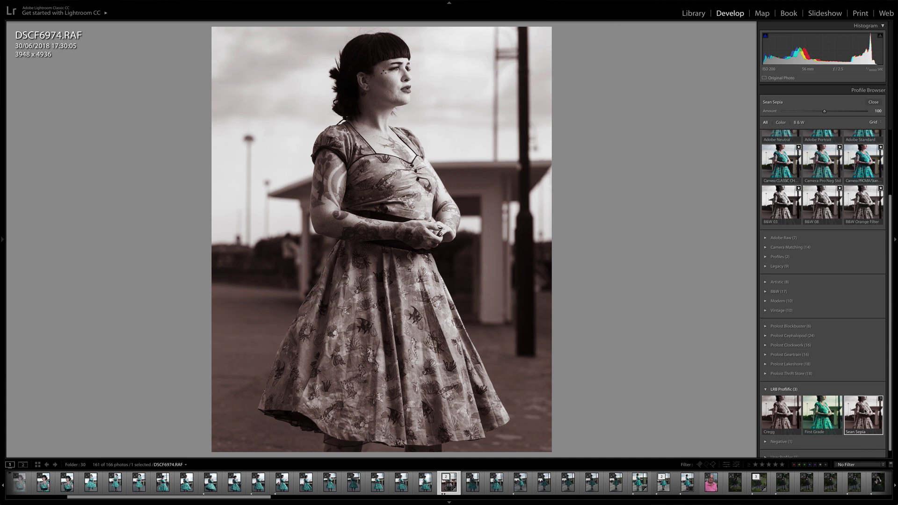
click(873, 102)
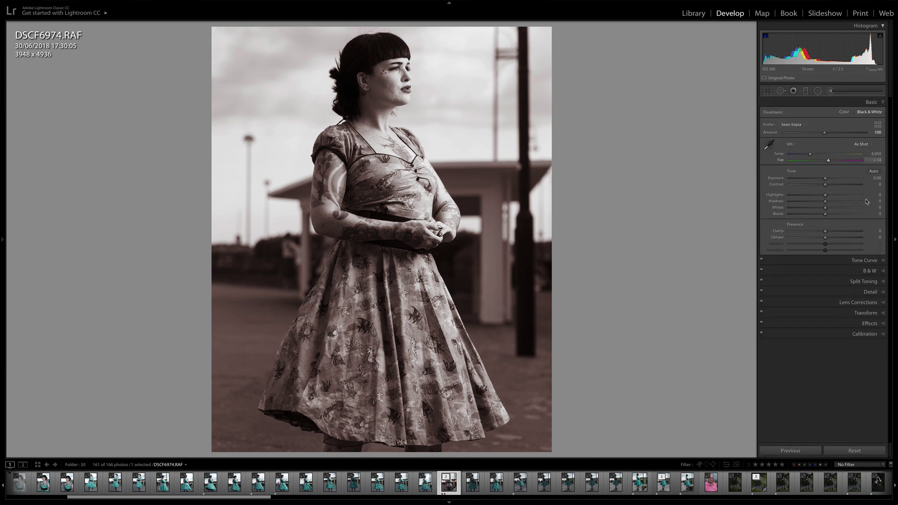
click(862, 282)
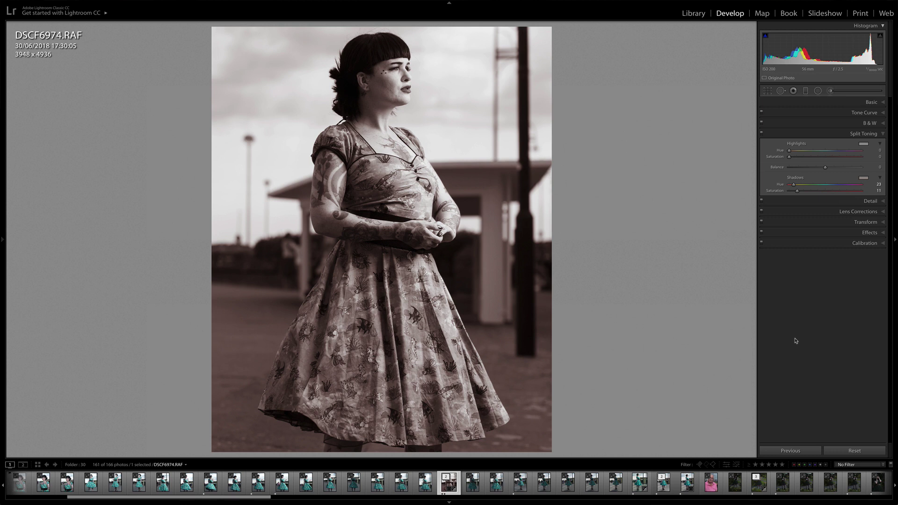
- Reset shadow hue and saturation to 0, compare, and leave Split Toning switched off
double_click(780, 185)
double_click(776, 190)
click(762, 134)
click(761, 134)
click(762, 133)
click(761, 133)
click(762, 133)
- Zoom in on her face, then back out to show her whole figure
click(408, 112)
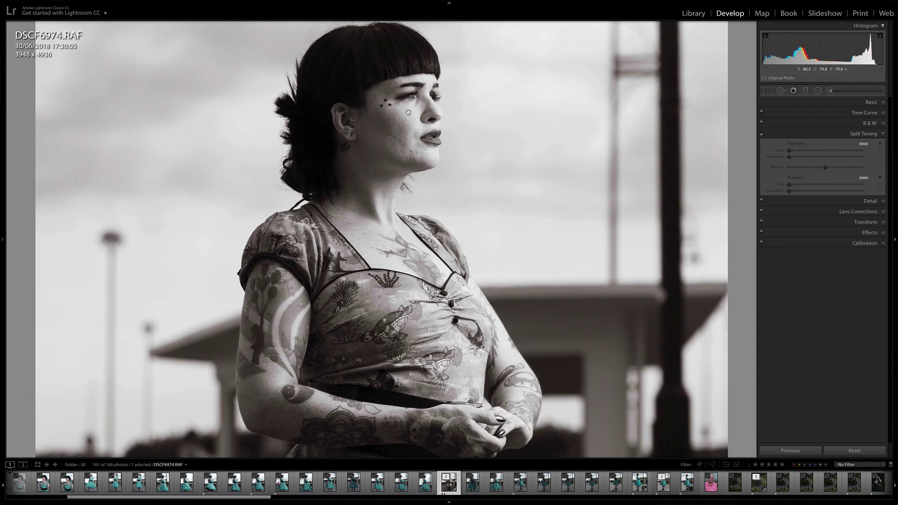
drag(407, 113, 409, 217)
click(409, 218)
click(424, 222)
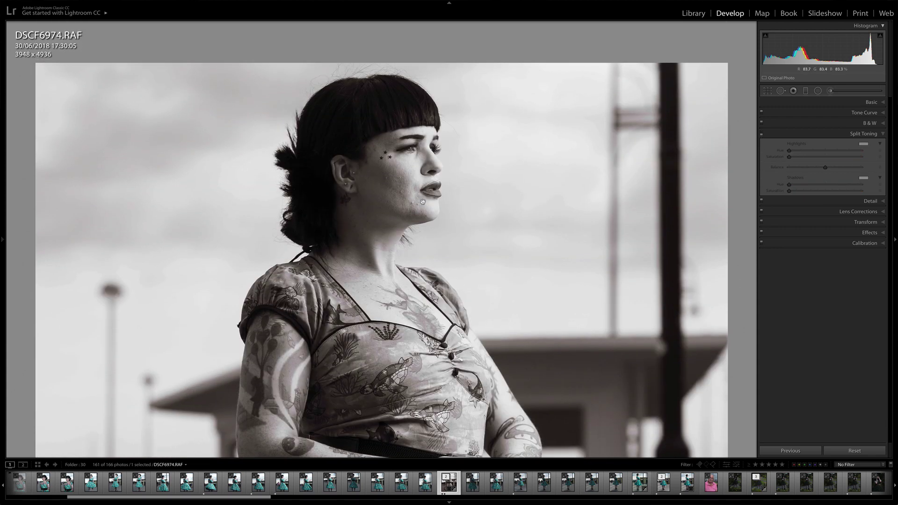
click(426, 209)
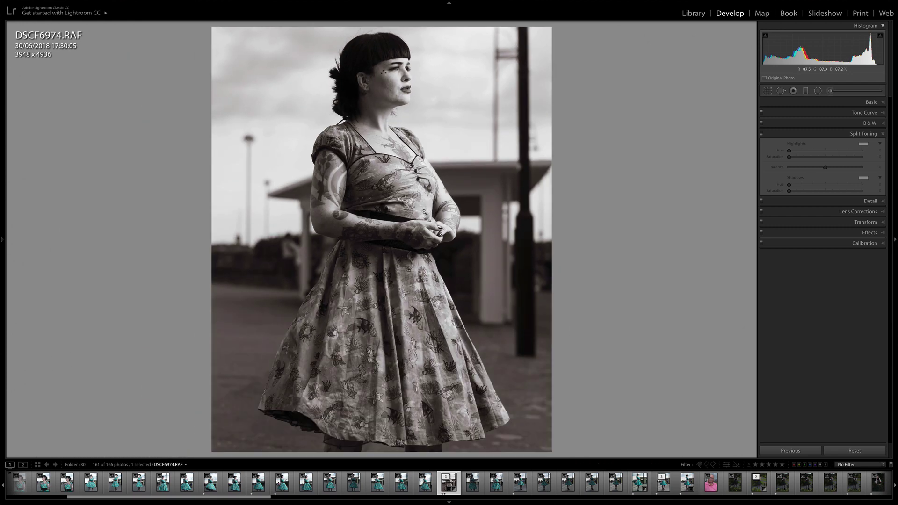